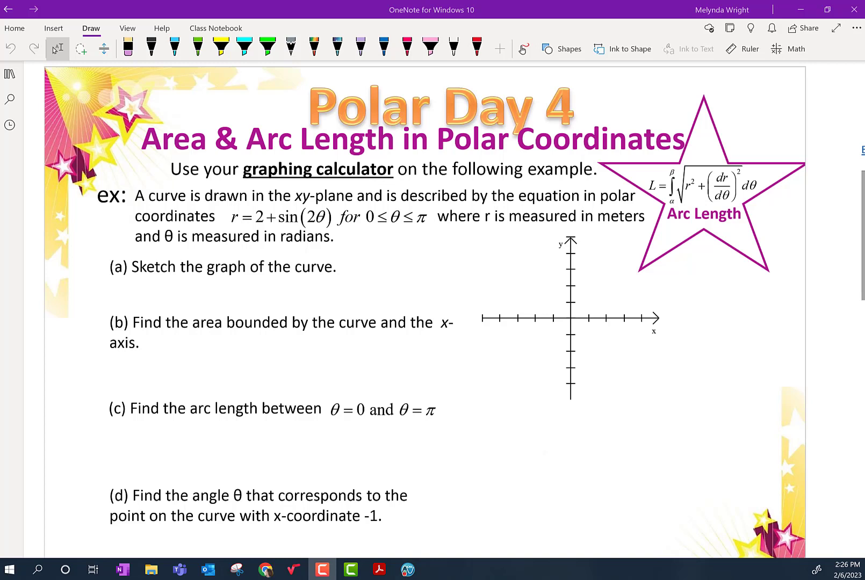
Step: Draw a blue ink loop around the words 'graphing calculator' on the Polar Day 4 page
click(10, 74)
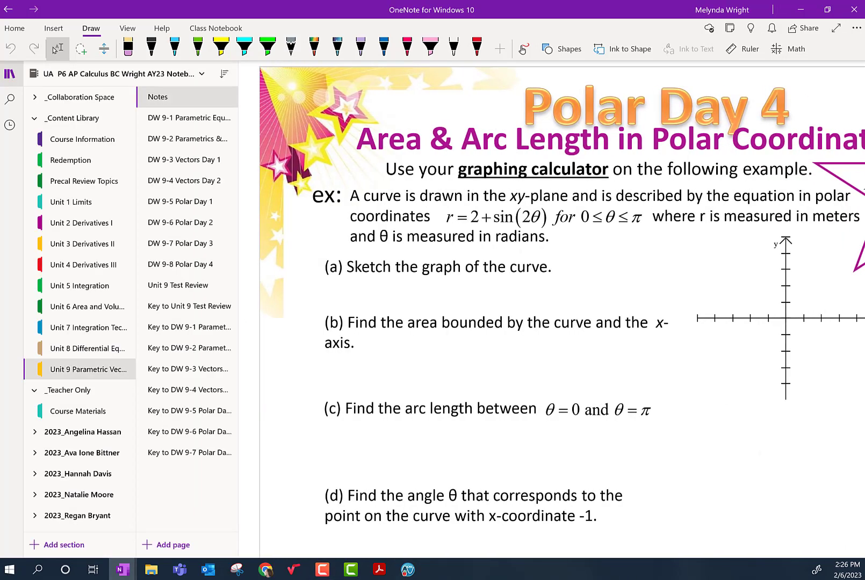
click(384, 47)
mouse_move(290, 156)
mouse_down()
mouse_move(257, 183)
mouse_move(382, 183)
mouse_move(336, 155)
mouse_move(277, 174)
mouse_up()
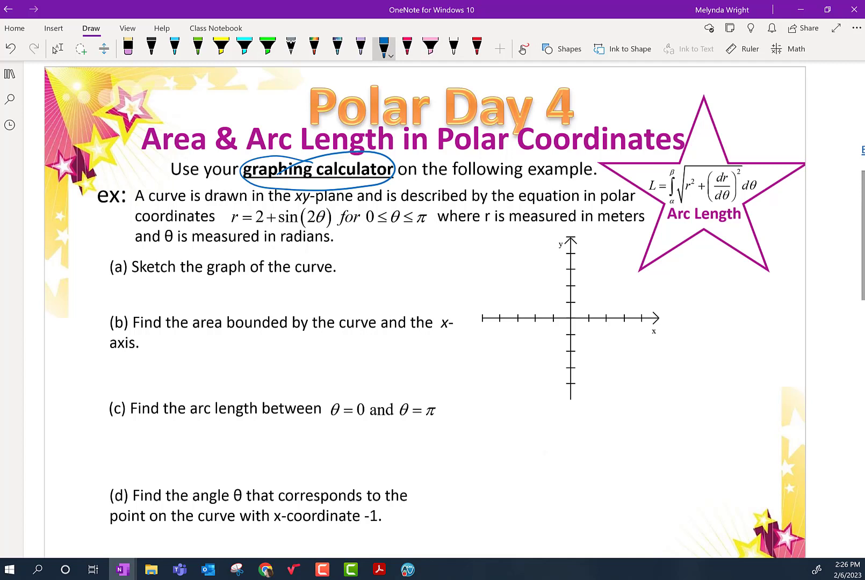
Step: Circle the star's arc length formula in blue ink, undoing a stray loop around r = 2+sin(2θ)
mouse_move(755, 160)
mouse_down()
mouse_move(737, 152)
mouse_move(648, 171)
mouse_move(688, 212)
mouse_move(774, 189)
mouse_move(715, 140)
mouse_move(644, 180)
mouse_move(701, 215)
mouse_move(774, 196)
mouse_move(693, 142)
mouse_move(663, 161)
mouse_up()
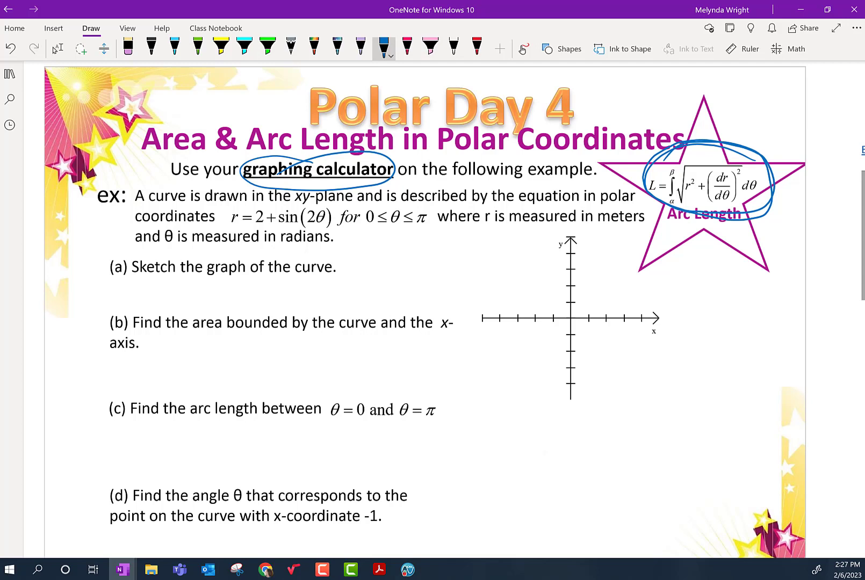
mouse_move(276, 200)
mouse_down()
mouse_move(264, 200)
mouse_move(269, 231)
mouse_move(323, 204)
mouse_move(244, 203)
mouse_up()
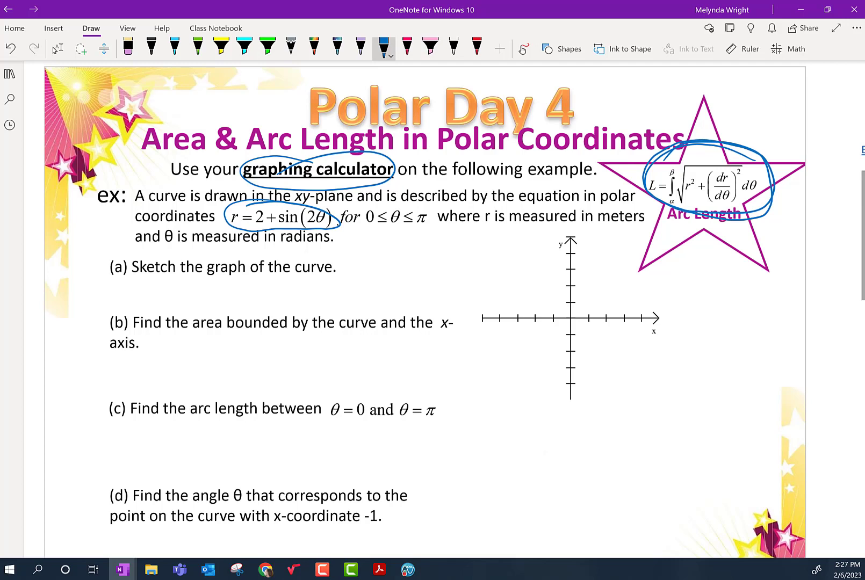
key(ctrl+z)
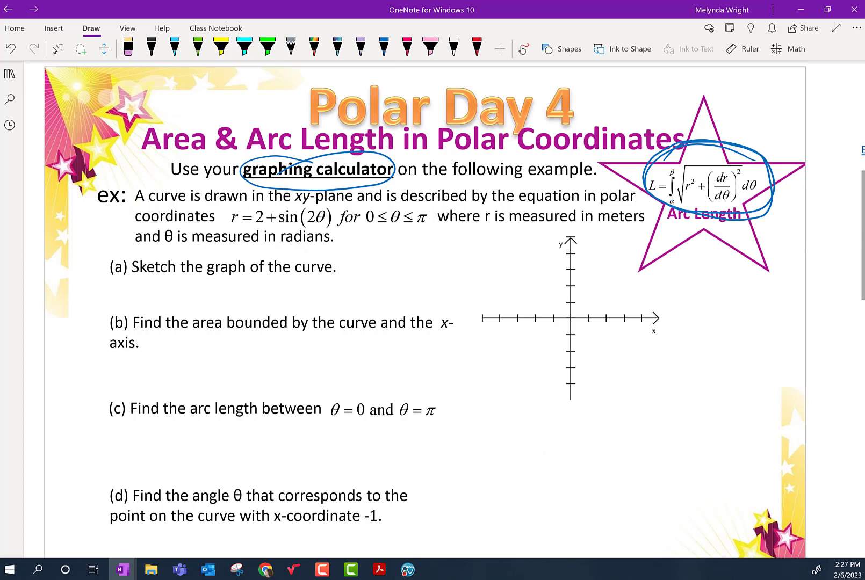
Step: Highlight r=2+sin(2θ) and the interval 0≤θ≤π in yellow
click(221, 47)
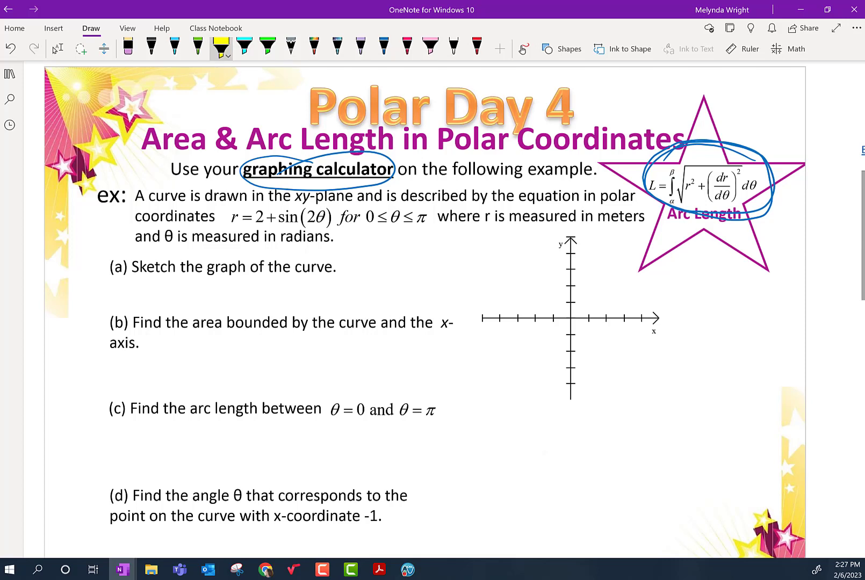
drag(230, 217, 331, 216)
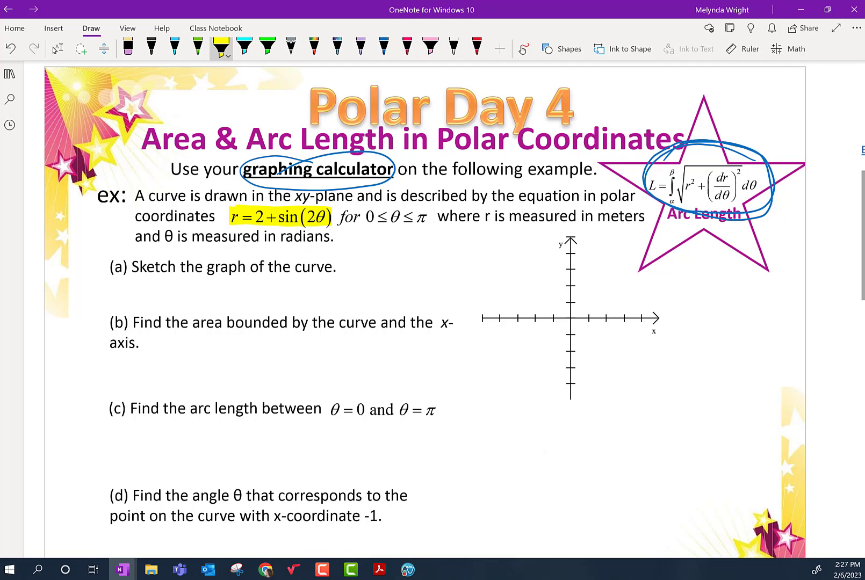
drag(365, 216, 427, 217)
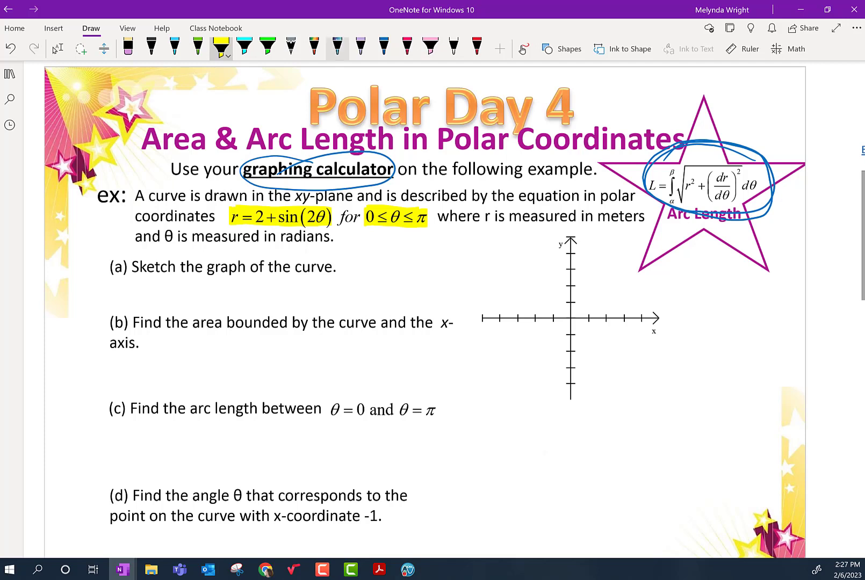
Step: Underline 'in meters' and 'θ is measured in radians' in rainbow ink, then switch to TI-Nspire
click(314, 48)
drag(574, 222, 645, 223)
drag(142, 245, 317, 241)
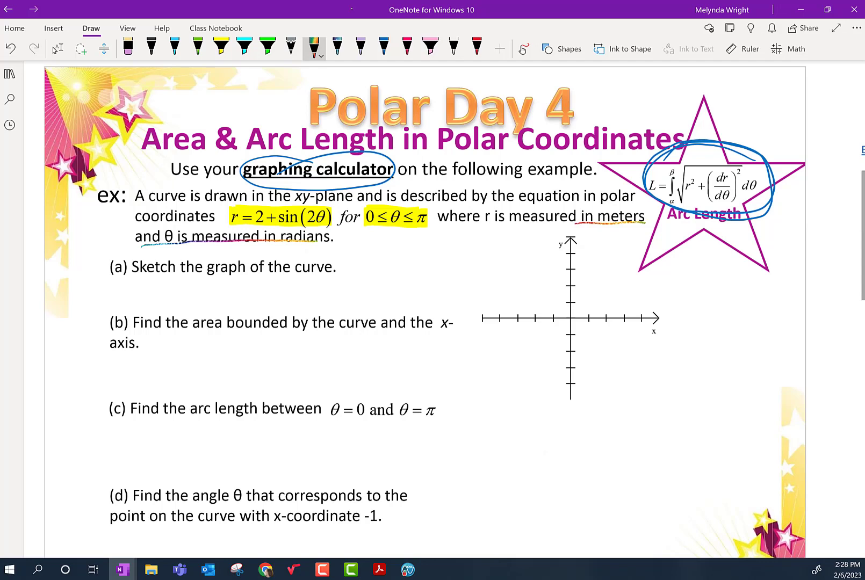
click(57, 49)
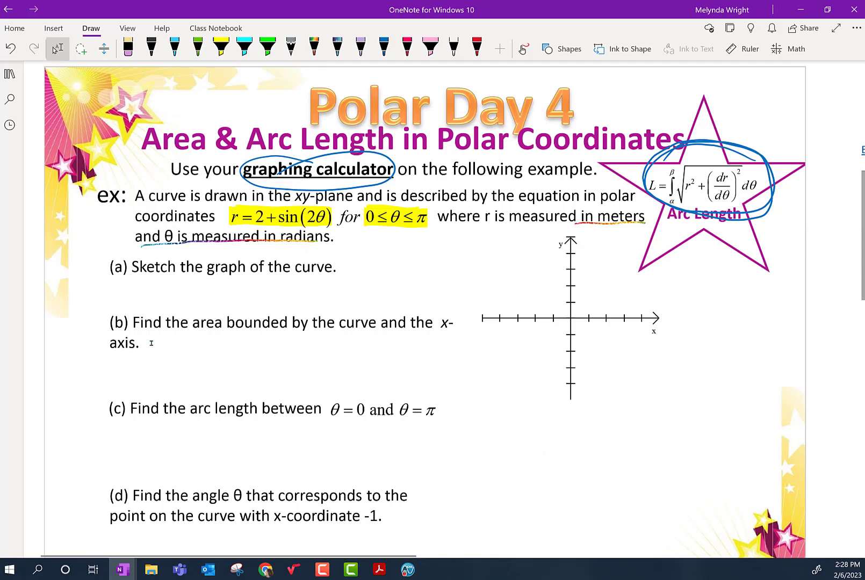
click(408, 570)
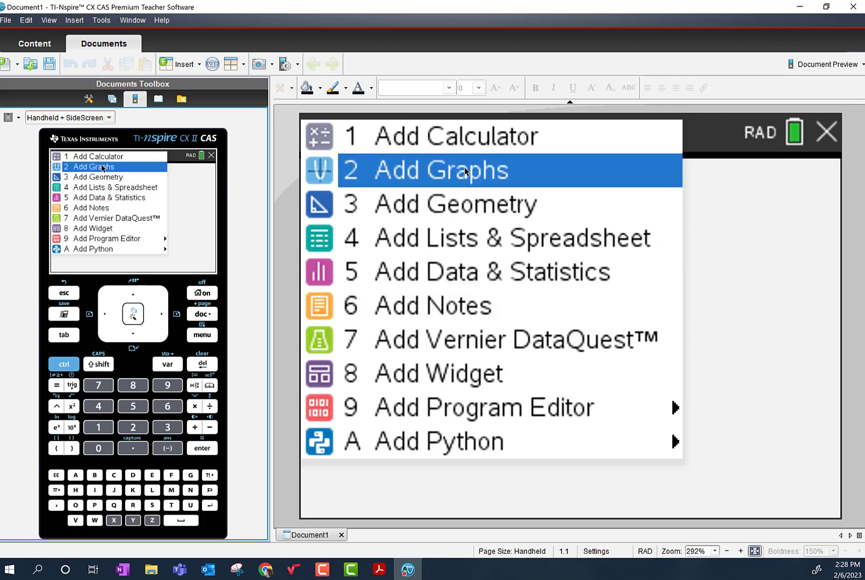
Step: Add a Graphs page to the new TI-Nspire document
click(451, 172)
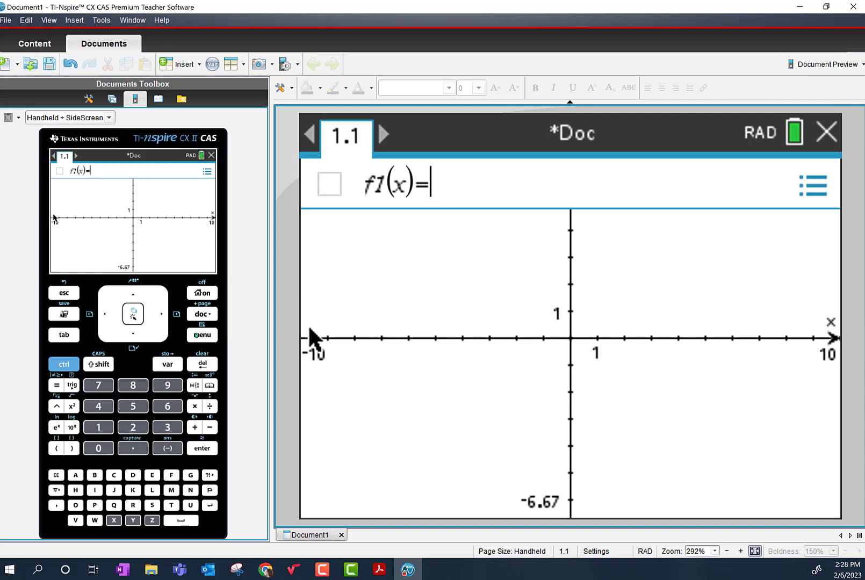
key(ctrl+m)
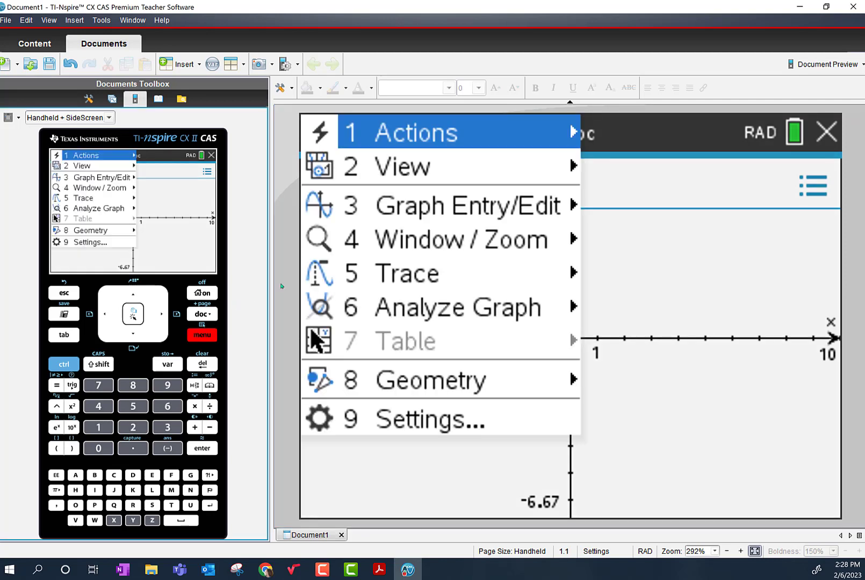
Step: Change the graph entry type to Polar, giving an empty r1(θ) line for 0≤θ≤6.28
mouse_move(426, 211)
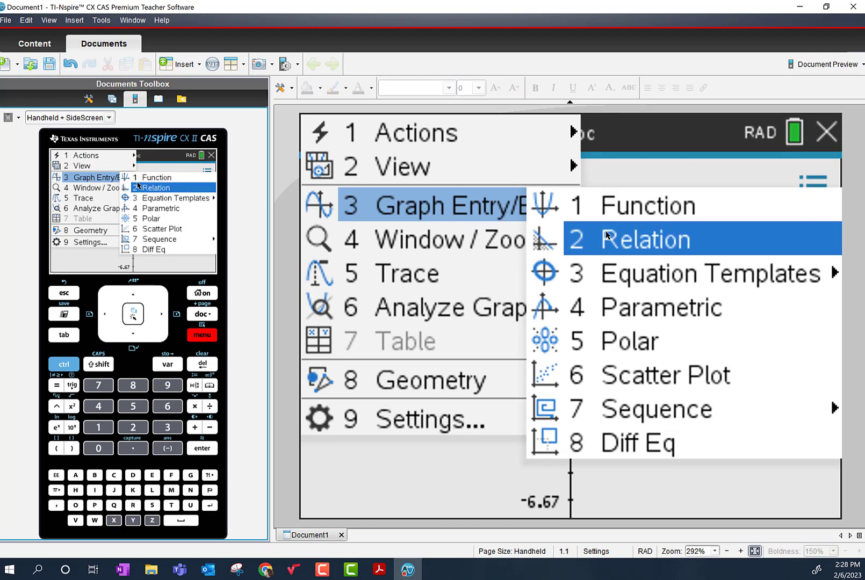
click(626, 346)
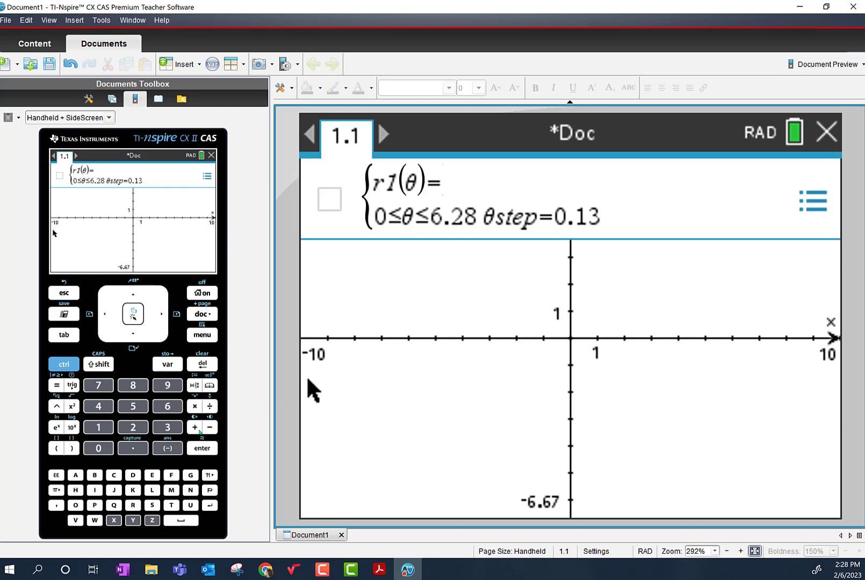
Step: Graph r1(θ)=2+2·sin(2·θ) and recall its definition in the entry line for editing
text(2+)
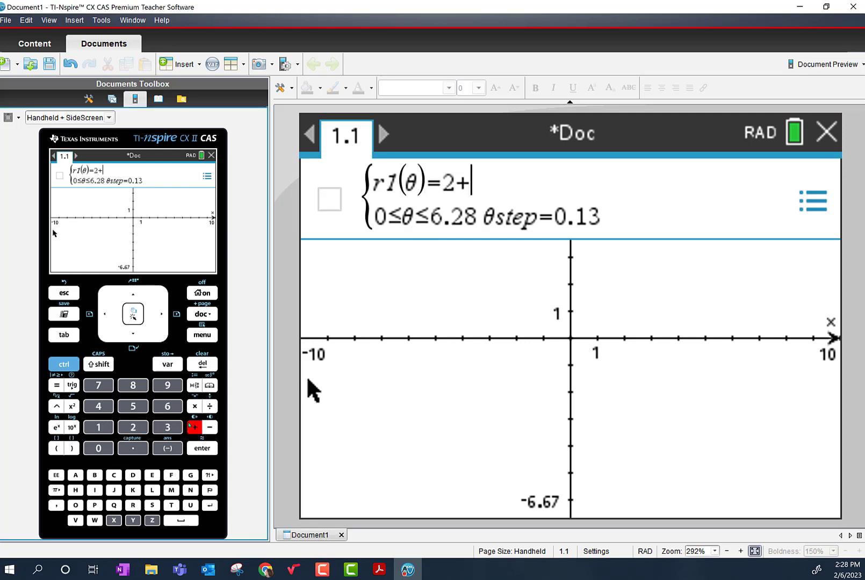
text(2)
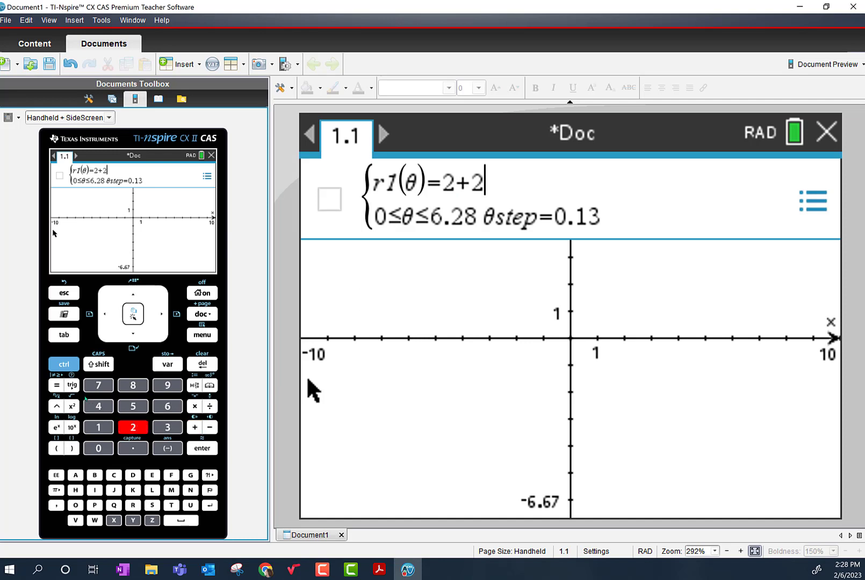
key(ctrl+t)
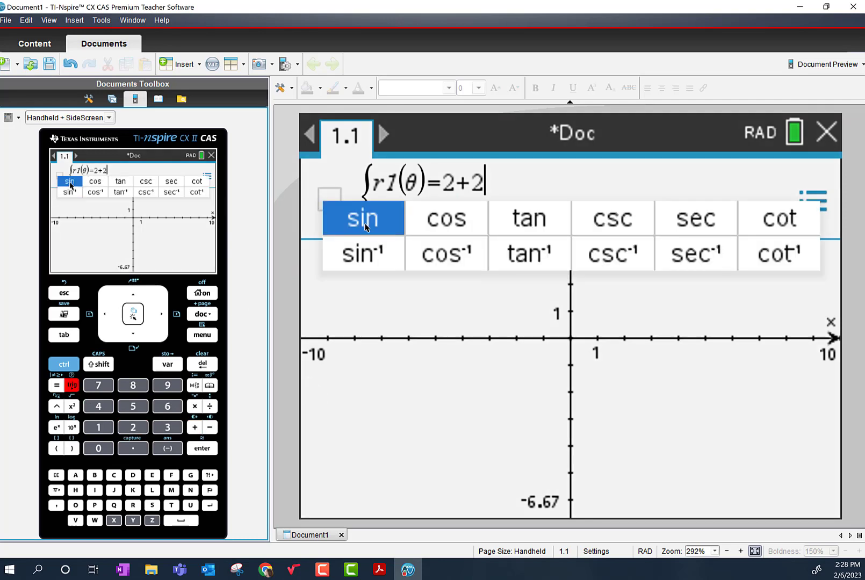
click(365, 227)
text(2)
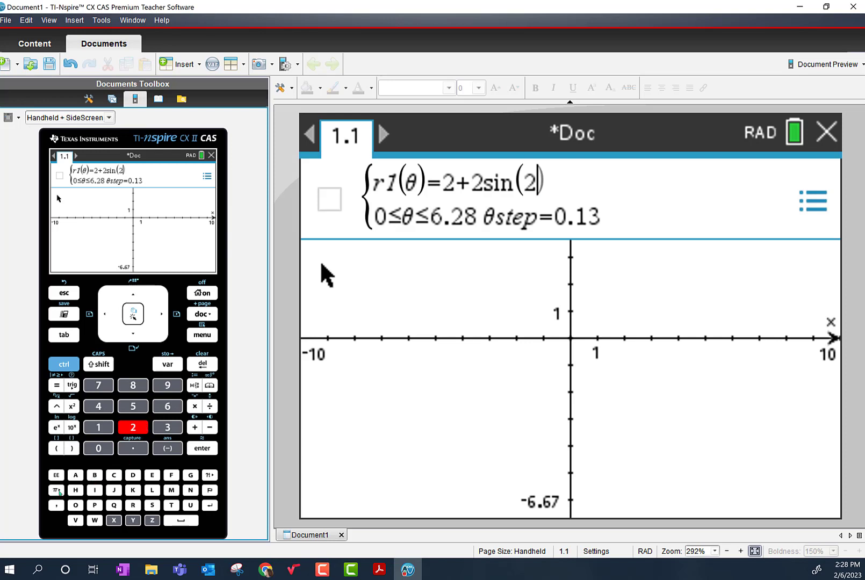
click(58, 491)
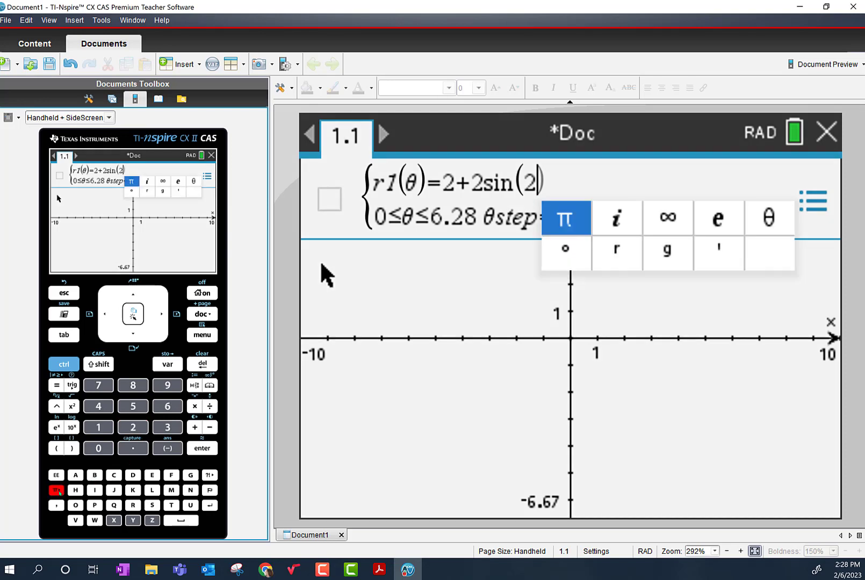
click(777, 216)
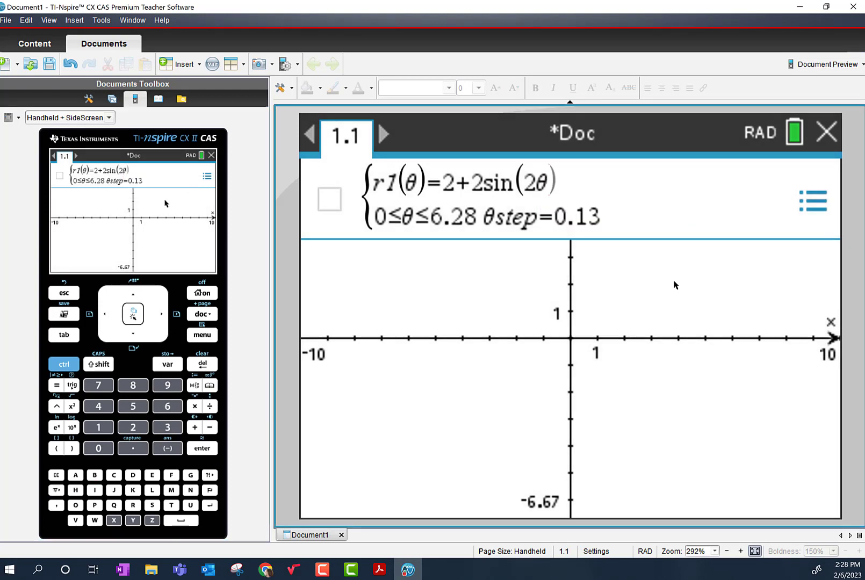
key(Right)
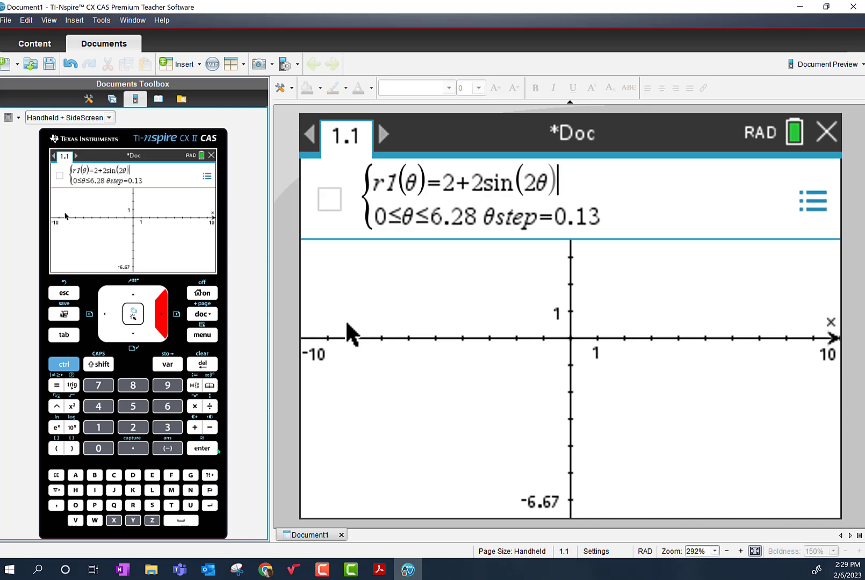
key(Return)
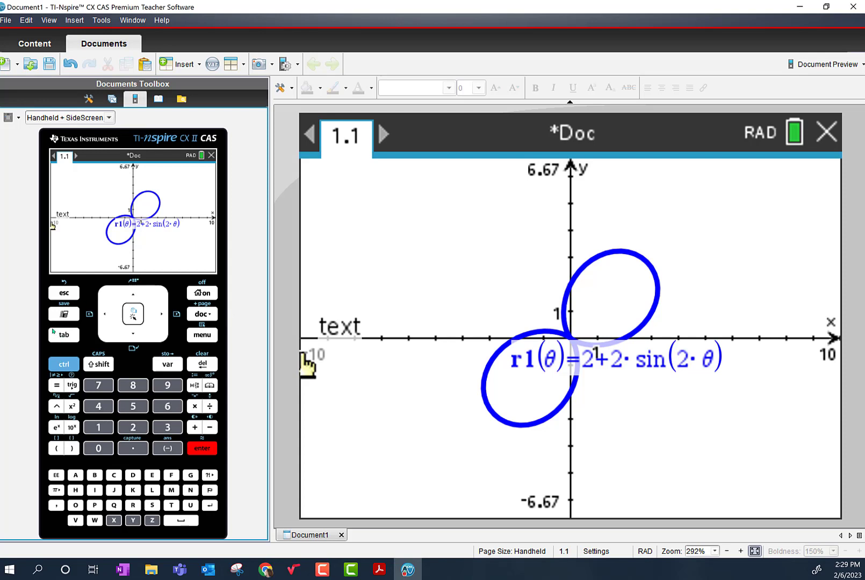
key(Tab)
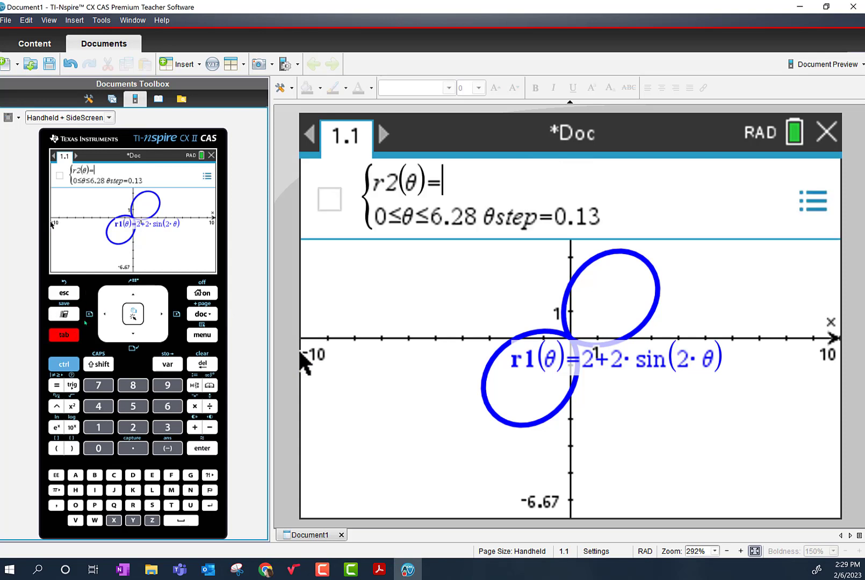
key(Up)
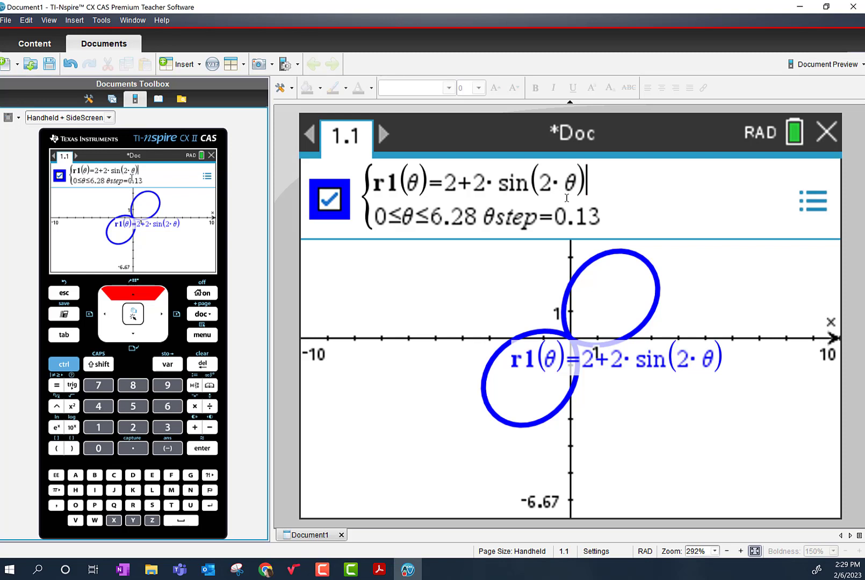
Step: Delete the coefficient 2 so r1(θ)=2+sin(2·θ), redraw it, and recall it again
click(487, 185)
key(BackSpace)
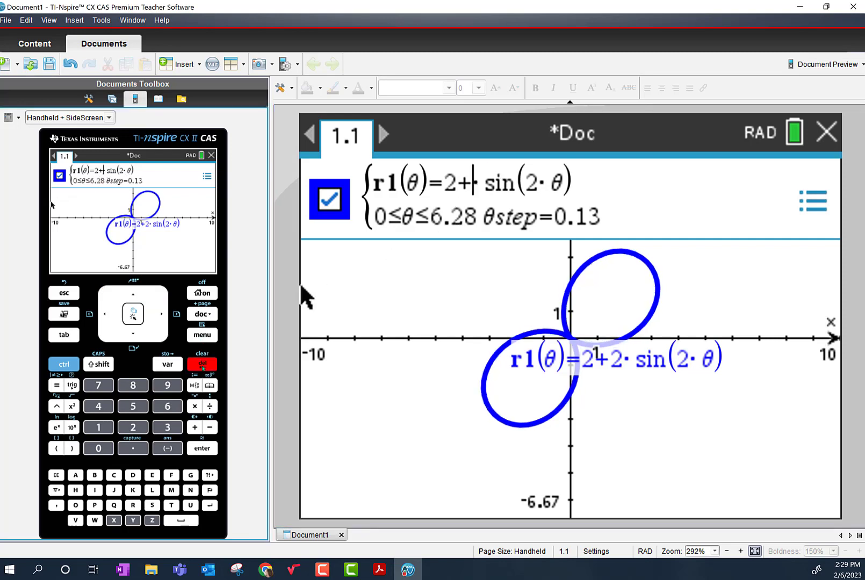
key(Right)
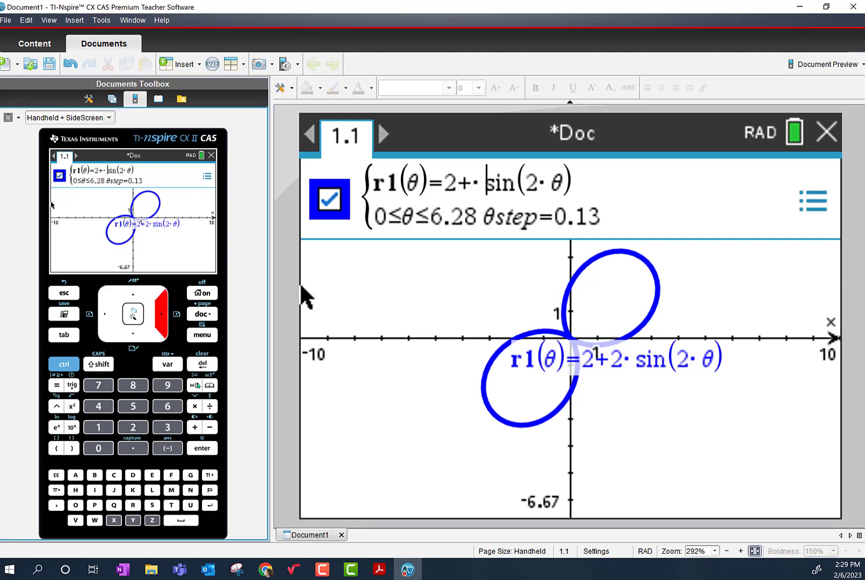
key(BackSpace)
key(Return)
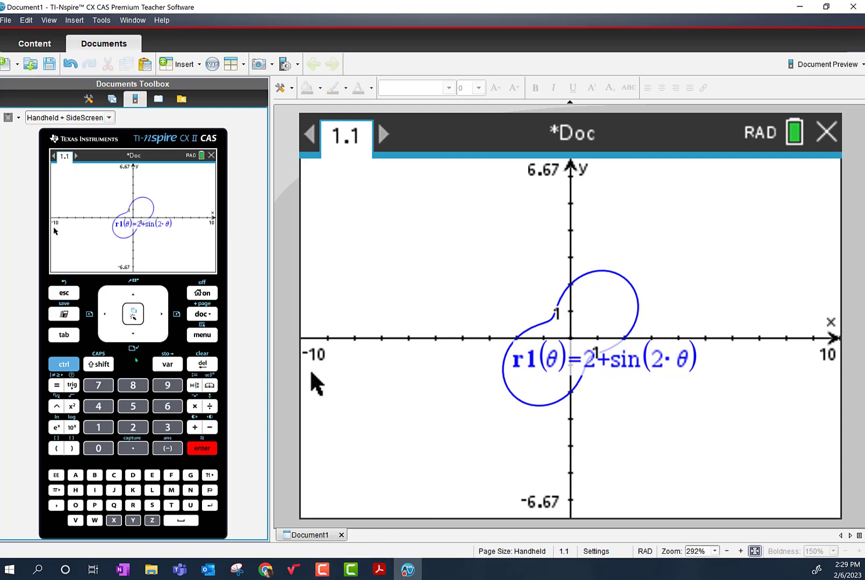
key(ctrl+g)
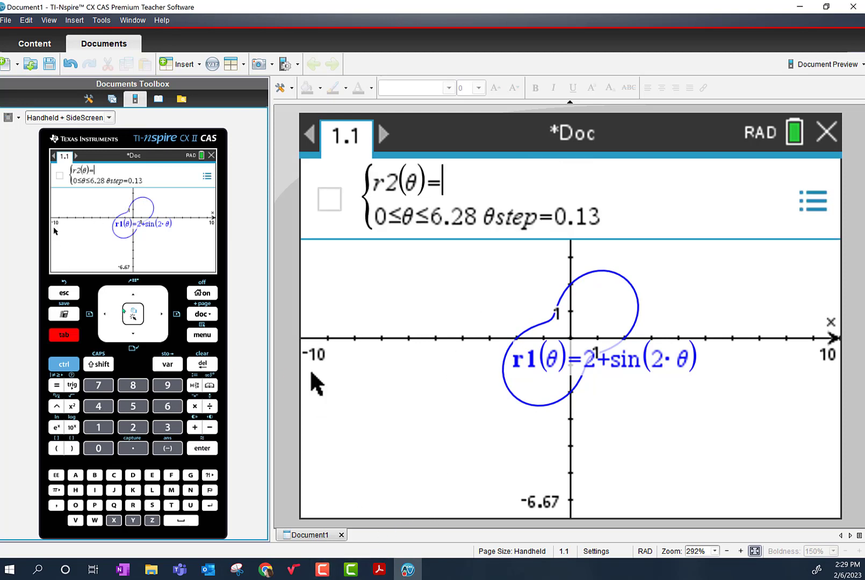
key(Up)
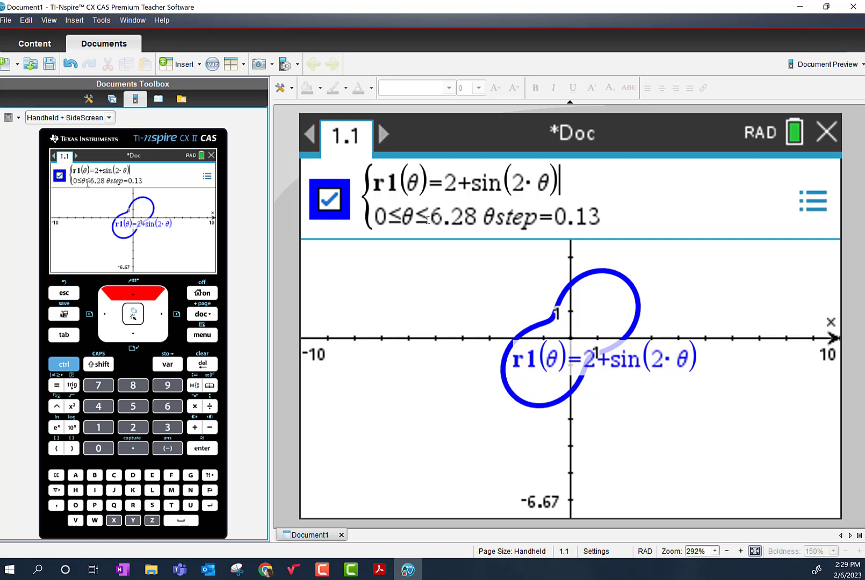
Step: Replace the 6.28 upper θ bound with π and regraph r1
click(478, 218)
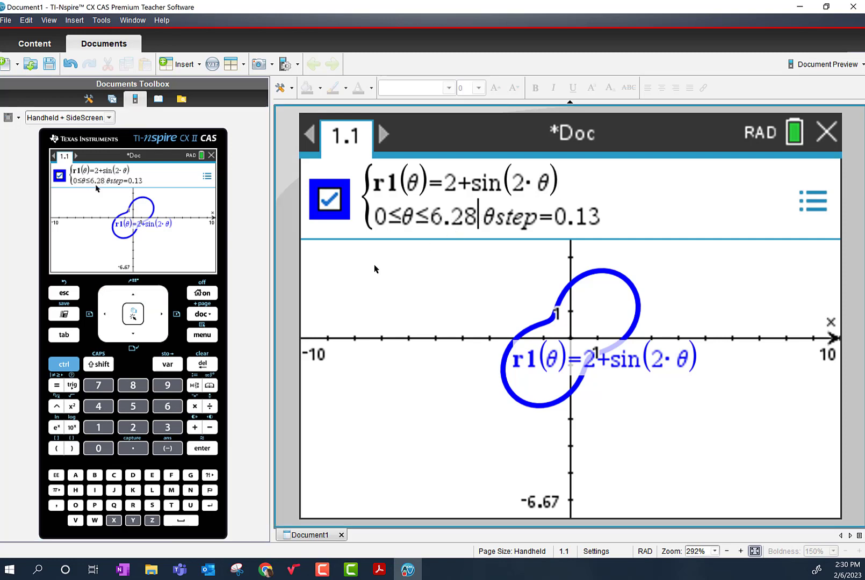
key(BackSpace)
key(BackSpace)
key(BackSpace)
key(BackSpace)
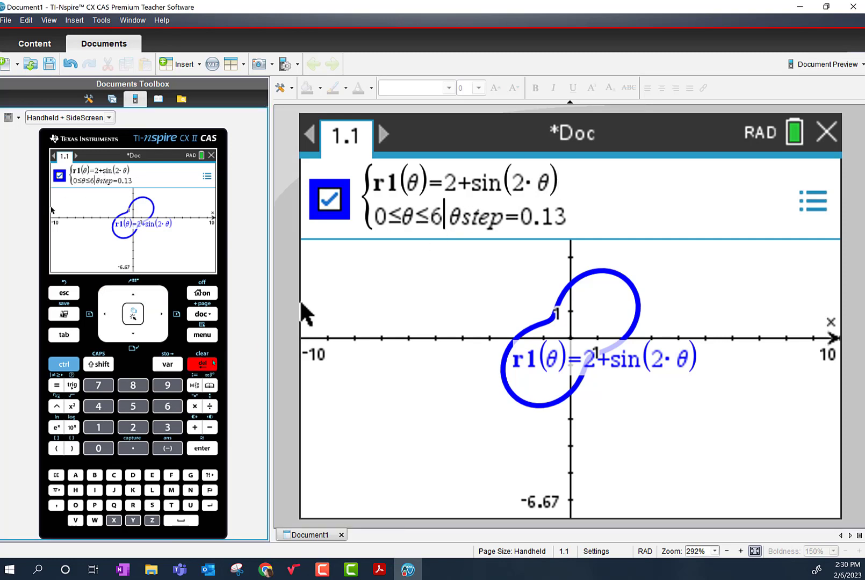
key(ctrl+k)
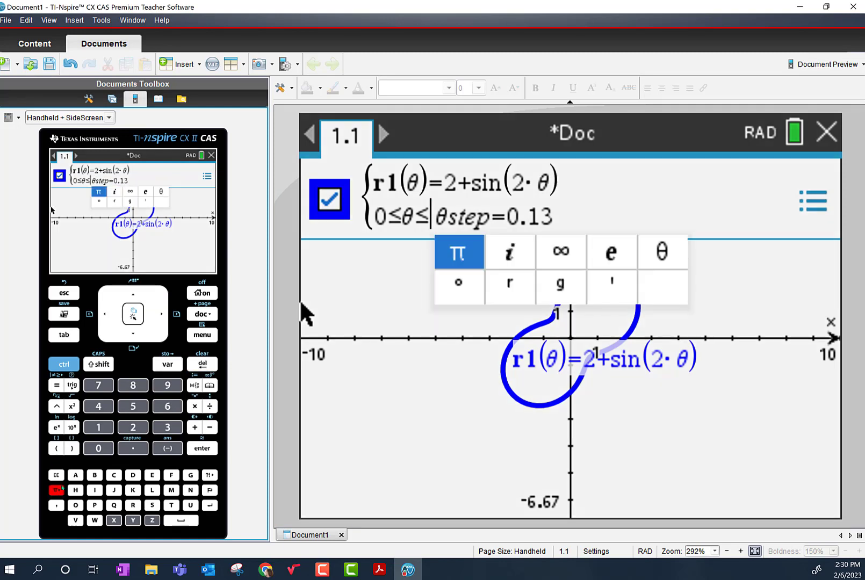
click(459, 253)
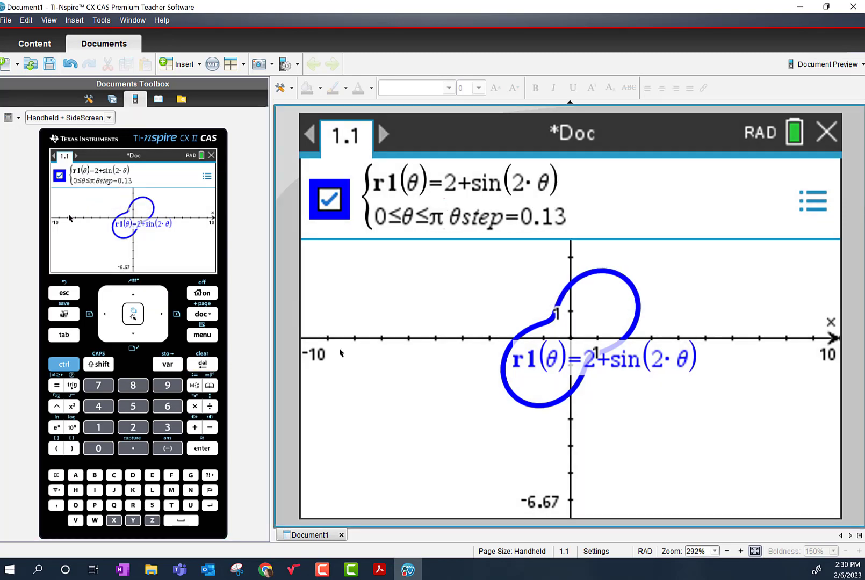
key(Return)
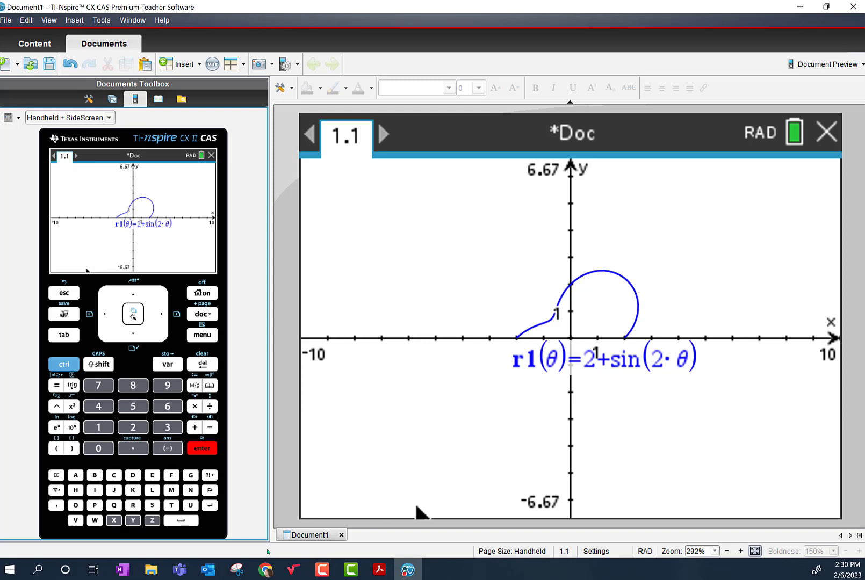
Step: In OneNote, sketch the curve in blue ink through the x-axis crossings and the y-axis point
mouse_move(123, 571)
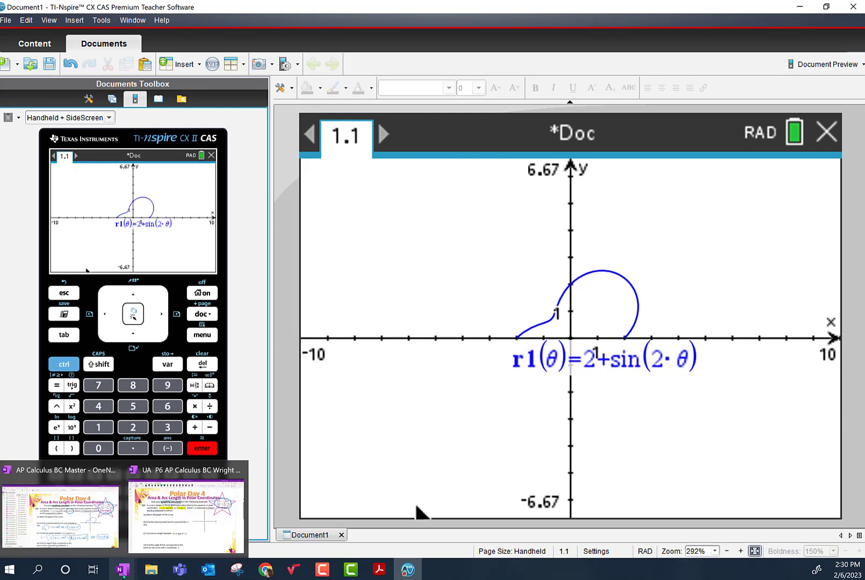
click(185, 516)
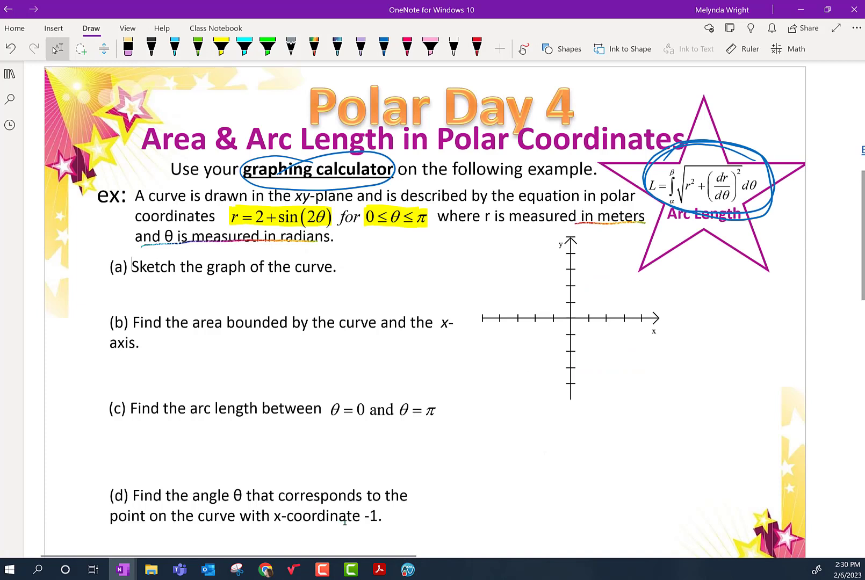
click(606, 318)
click(570, 286)
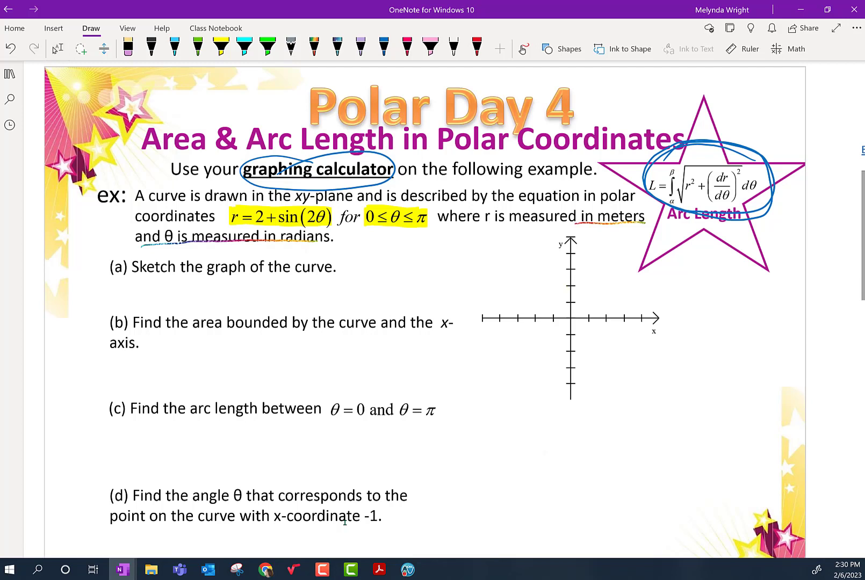
click(384, 47)
drag(606, 316, 606, 321)
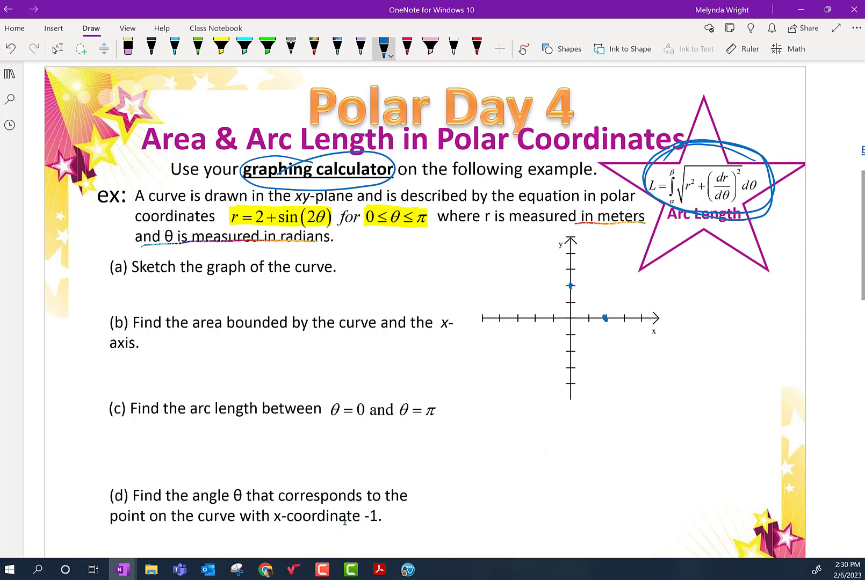
drag(536, 314, 536, 321)
mouse_move(606, 316)
mouse_down()
mouse_move(611, 300)
mouse_move(601, 285)
mouse_move(572, 286)
mouse_up()
drag(570, 287, 535, 317)
Step: Ink the area integral ½∫₀^π(2+sinθ)²dθ under part (b)
drag(156, 346, 156, 361)
mouse_move(148, 363)
mouse_down()
mouse_move(160, 361)
mouse_move(162, 379)
mouse_up()
mouse_move(176, 344)
mouse_down()
mouse_move(168, 379)
mouse_move(183, 375)
mouse_up()
mouse_move(186, 339)
mouse_down()
mouse_move(201, 369)
mouse_move(217, 365)
mouse_up()
mouse_move(215, 356)
mouse_down()
mouse_move(233, 355)
mouse_move(226, 365)
mouse_up()
drag(241, 351, 234, 365)
mouse_move(245, 358)
mouse_down()
mouse_move(257, 365)
mouse_move(270, 351)
mouse_up()
drag(265, 357, 278, 367)
drag(284, 344, 294, 352)
mouse_move(299, 356)
mouse_down()
mouse_move(302, 365)
mouse_move(313, 346)
mouse_up()
drag(307, 354, 320, 353)
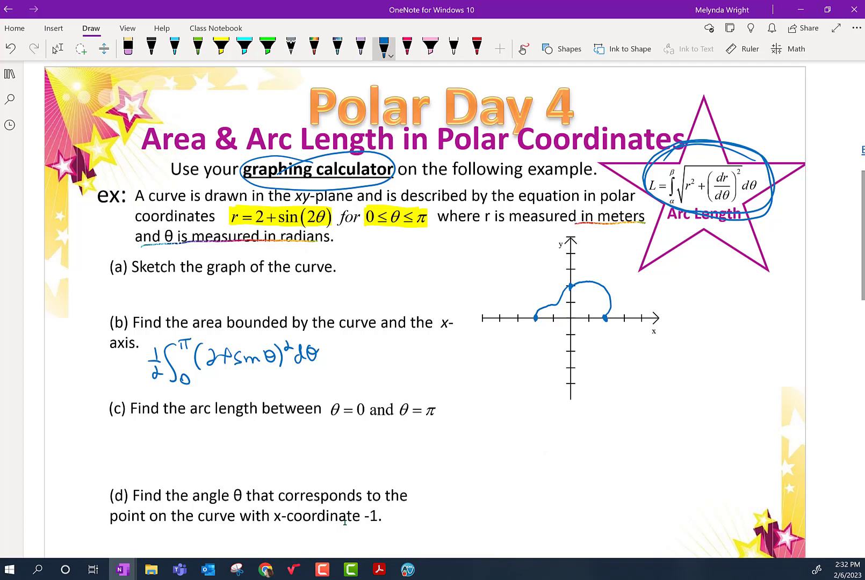
Step: Write '= 7.0685 m²' after the integral and draw a box around the answer
drag(199, 344, 196, 370)
mouse_move(275, 341)
mouse_down()
mouse_move(282, 367)
mouse_move(291, 347)
mouse_up()
mouse_move(330, 354)
mouse_down()
mouse_move(354, 347)
mouse_move(365, 350)
mouse_move(362, 362)
mouse_move(402, 349)
mouse_move(412, 361)
mouse_move(407, 352)
mouse_move(413, 360)
mouse_move(420, 342)
mouse_up()
mouse_move(421, 351)
mouse_down()
mouse_move(433, 360)
mouse_move(444, 349)
mouse_up()
mouse_move(349, 336)
mouse_down()
mouse_move(415, 371)
mouse_move(444, 335)
mouse_move(344, 339)
mouse_up()
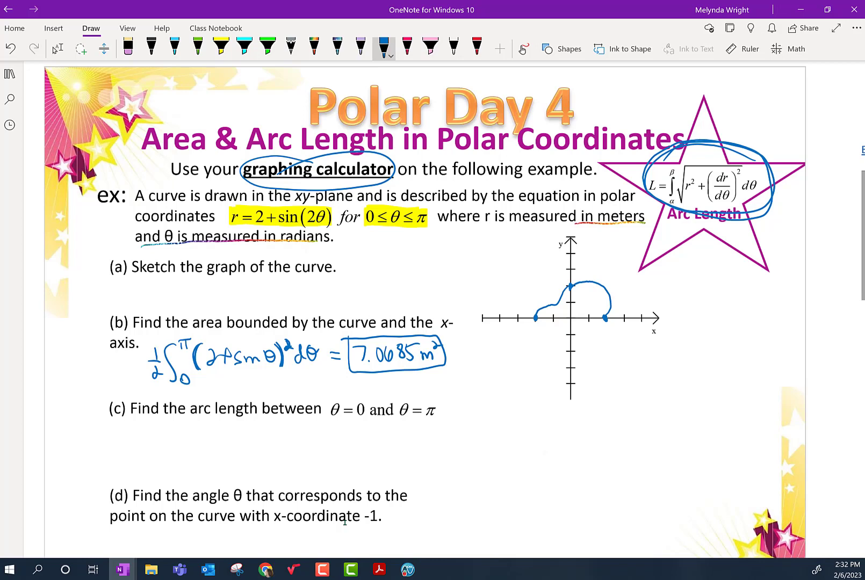
scroll(344, 521, down, 1)
Step: Ink 'L = ∫₀^π' with the first root term (2+sin2θ)² in blue under part (c)
mouse_move(128, 393)
mouse_down()
mouse_move(127, 412)
mouse_move(160, 398)
mouse_up()
mouse_move(150, 403)
mouse_down()
mouse_move(189, 417)
mouse_move(199, 394)
mouse_up()
mouse_move(190, 385)
mouse_down()
mouse_move(207, 410)
mouse_move(216, 398)
mouse_move(253, 388)
mouse_move(475, 390)
mouse_up()
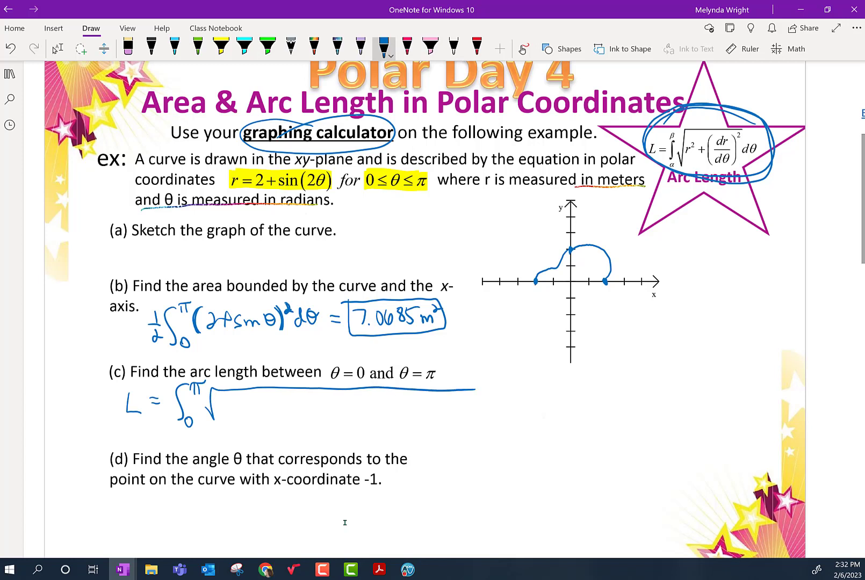
mouse_move(232, 398)
mouse_down()
mouse_move(232, 419)
mouse_move(240, 402)
mouse_move(262, 407)
mouse_up()
mouse_move(257, 398)
mouse_down()
mouse_move(256, 412)
mouse_move(293, 413)
mouse_up()
drag(259, 317, 268, 327)
mouse_move(293, 403)
mouse_down()
mouse_move(302, 412)
mouse_move(306, 404)
mouse_up()
mouse_move(300, 411)
mouse_down()
mouse_move(312, 409)
mouse_move(312, 418)
mouse_up()
drag(320, 399, 328, 403)
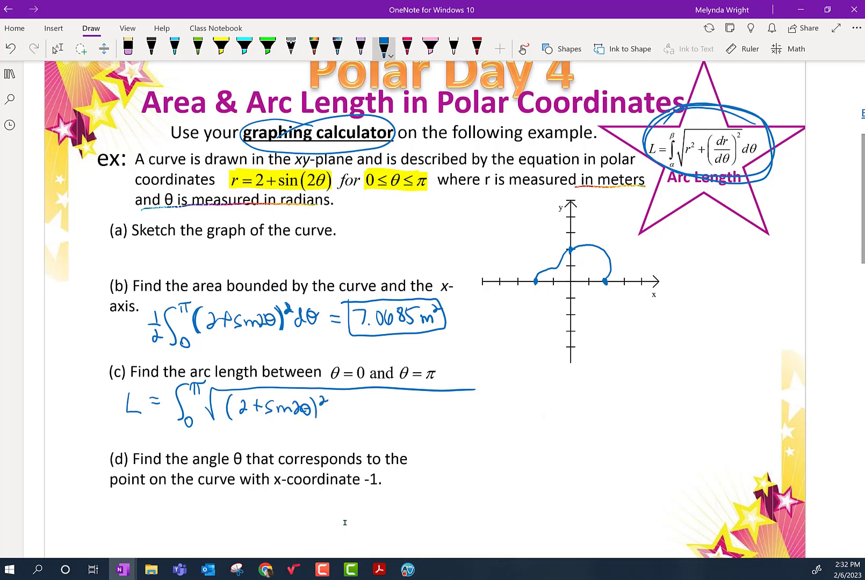
Step: Add '+ (d/dθ(2+sin2θ))²' inside the square root and close the integral with dθ
drag(332, 407, 346, 407)
mouse_move(340, 400)
mouse_down()
mouse_move(340, 411)
mouse_move(362, 390)
mouse_move(369, 424)
mouse_move(379, 423)
mouse_move(357, 431)
mouse_up()
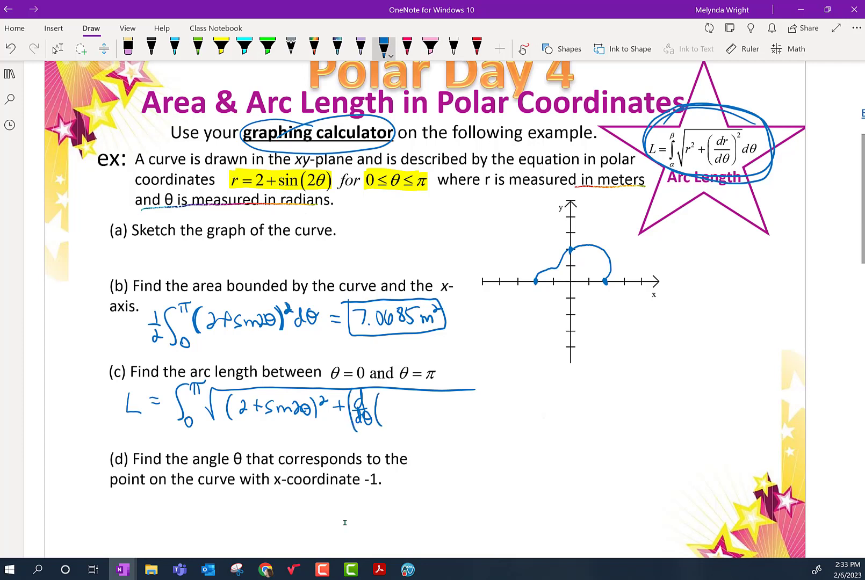
drag(384, 404, 395, 419)
drag(398, 411, 449, 418)
mouse_move(454, 404)
mouse_down()
mouse_move(456, 418)
mouse_move(458, 409)
mouse_up()
mouse_move(465, 399)
mouse_down()
mouse_move(466, 419)
mouse_move(467, 407)
mouse_move(476, 424)
mouse_move(488, 399)
mouse_up()
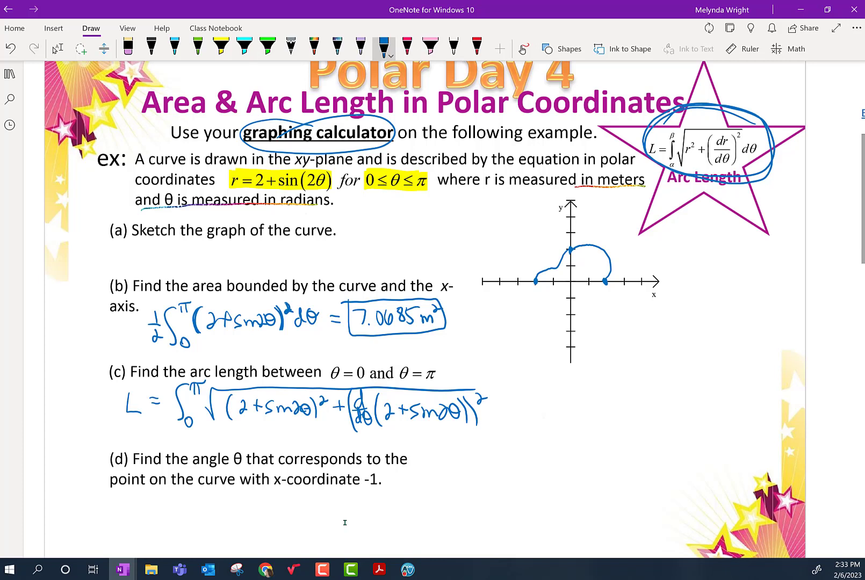
mouse_move(508, 408)
mouse_down()
mouse_move(510, 415)
mouse_move(519, 396)
mouse_move(526, 401)
mouse_up()
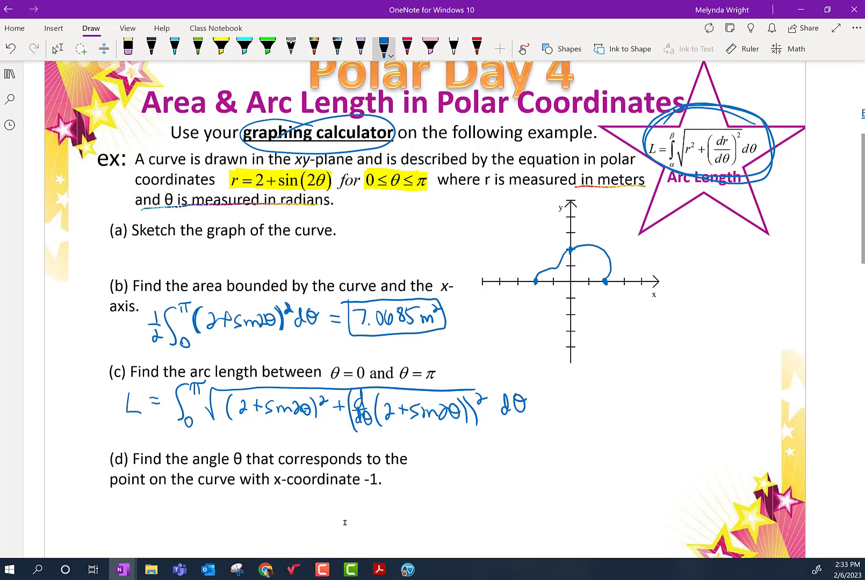